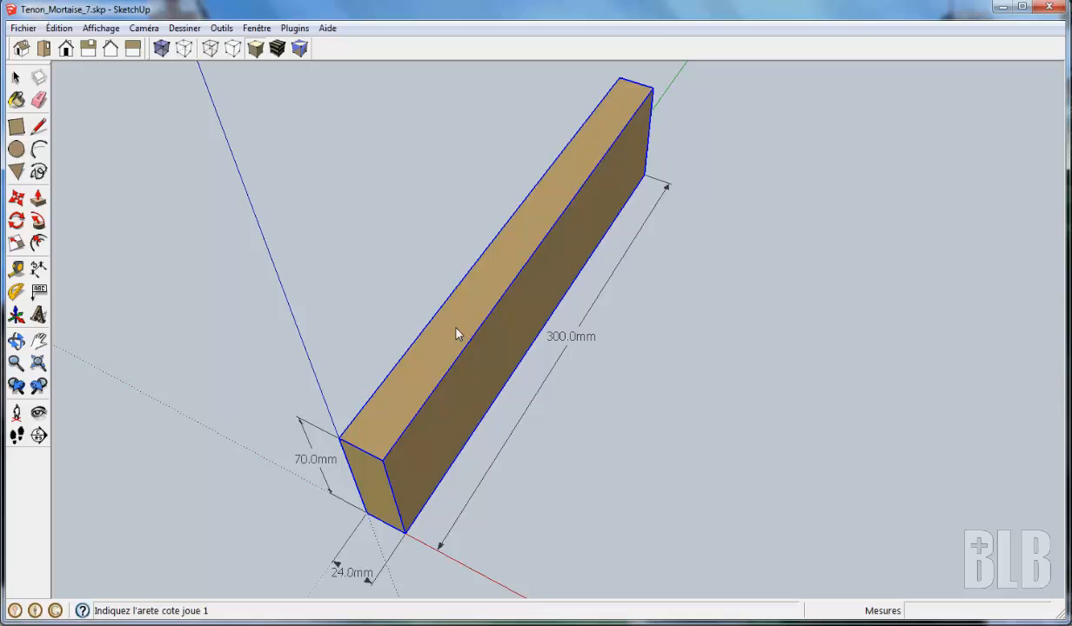
# Step: Pick the beam's long upper edge as the mortise's cheek side and the short upper end edge as its shoulder side
pyautogui.click(472, 338)
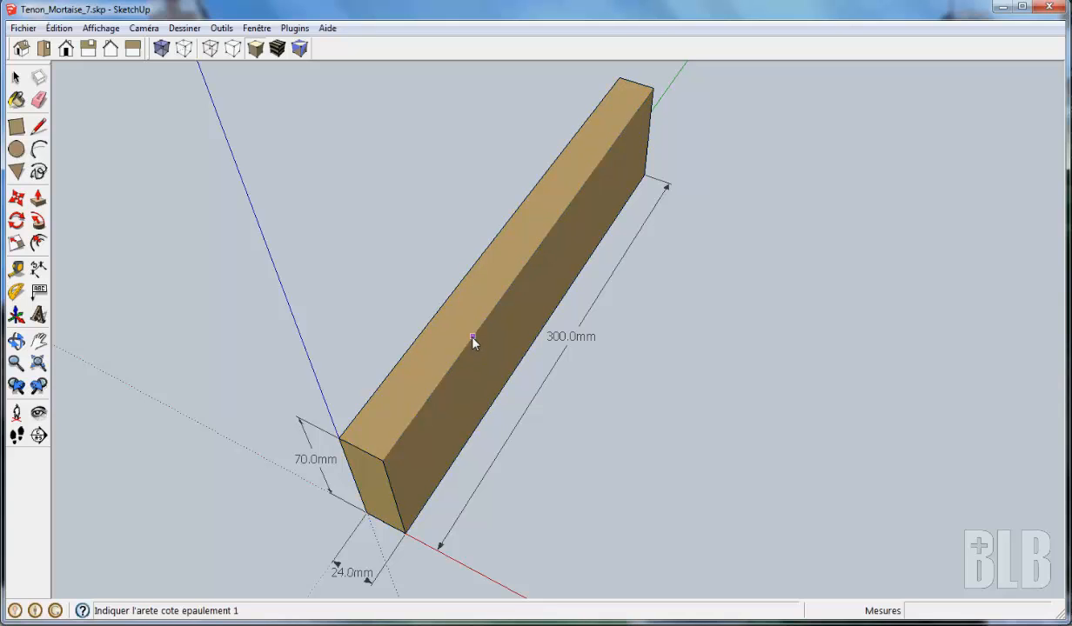
pyautogui.click(428, 329)
pyautogui.moveTo(508, 271); pyautogui.dragTo(215, 216)
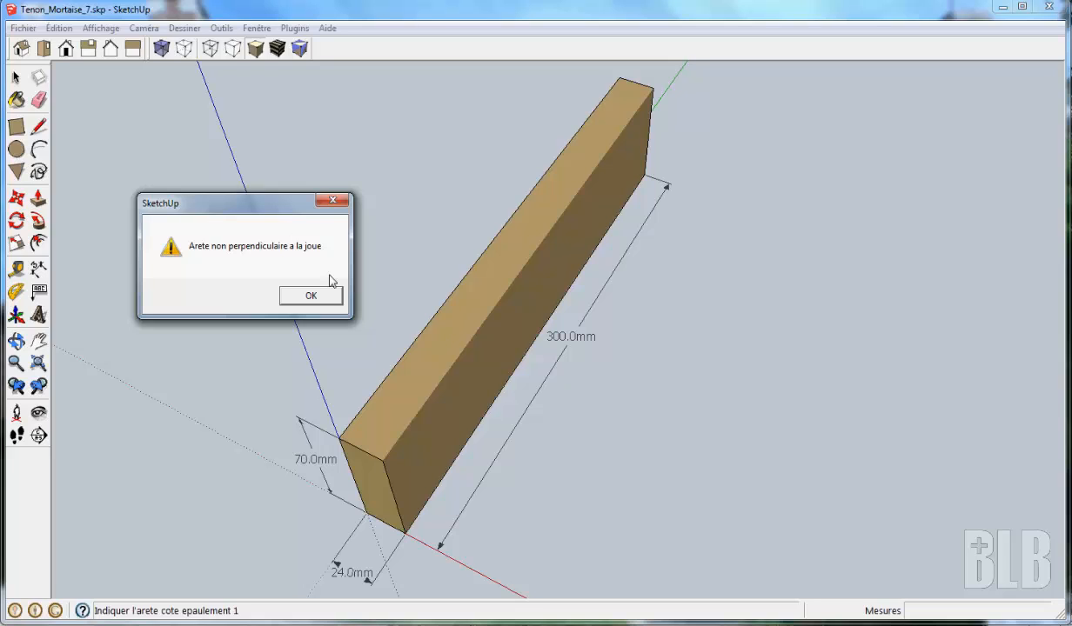
pyautogui.click(310, 294)
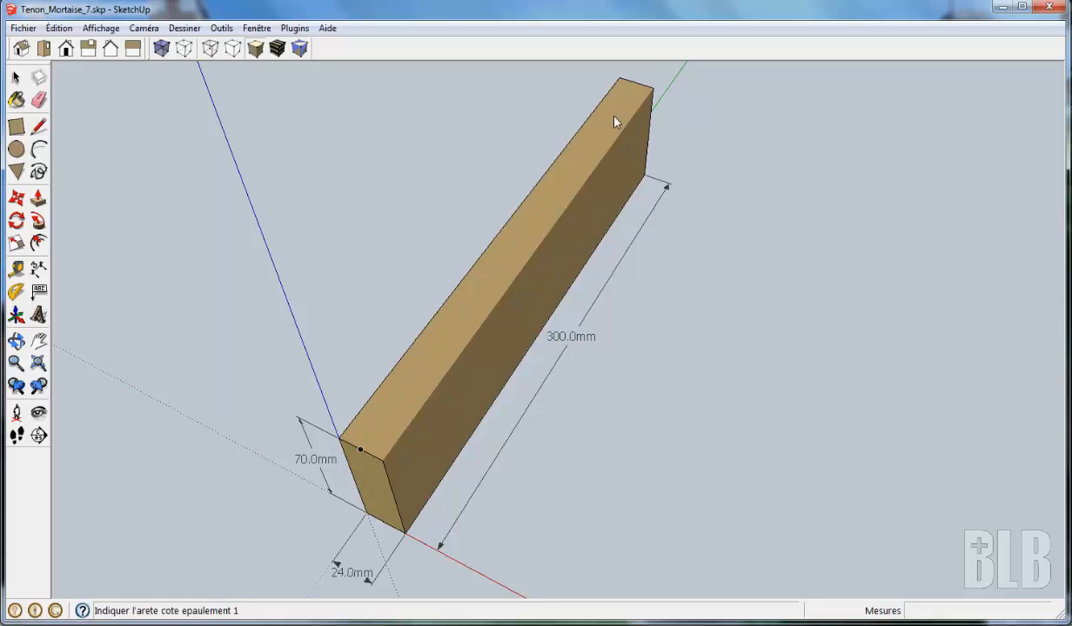
pyautogui.click(358, 449)
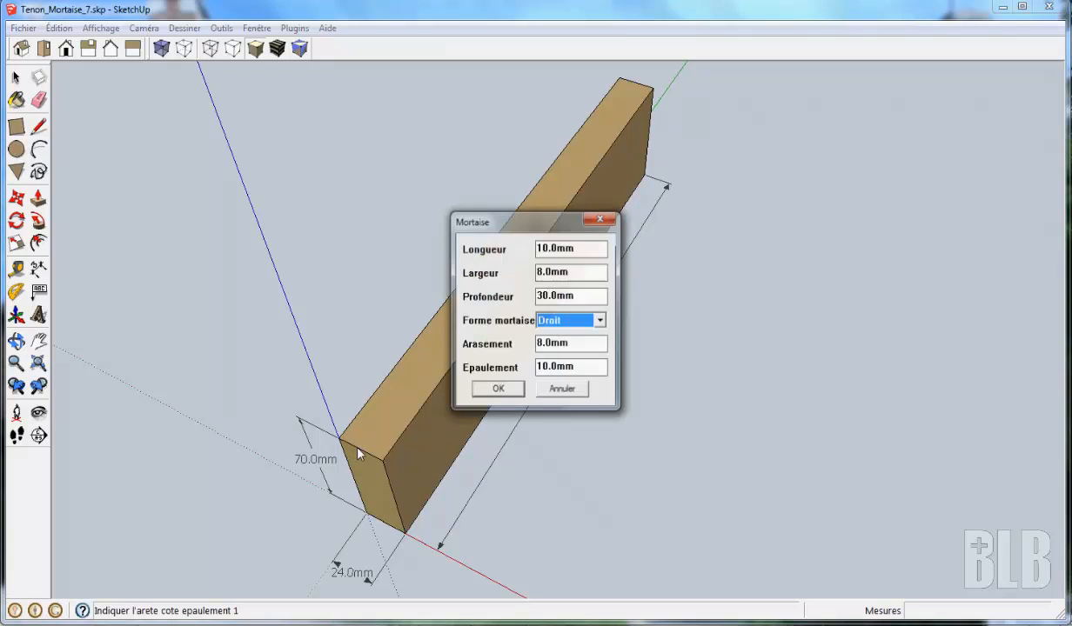
# Step: Try to create a mortise with Longueur 60 mm, Largeur 15 mm and Arasement 10 mm
pyautogui.moveTo(536, 248); pyautogui.dragTo(540, 247)
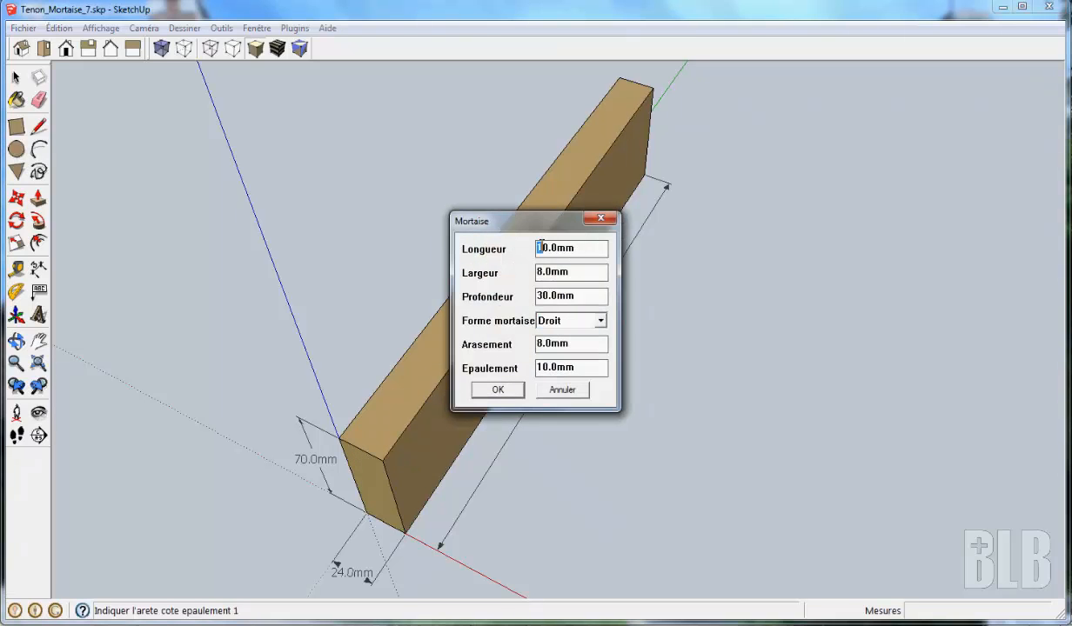
pyautogui.write('6')
pyautogui.moveTo(536, 271); pyautogui.dragTo(541, 271)
pyautogui.write('15')
pyautogui.moveTo(536, 343); pyautogui.dragTo(542, 344)
pyautogui.write('10')
pyautogui.click(495, 389)
pyautogui.moveTo(519, 260); pyautogui.dragTo(256, 198)
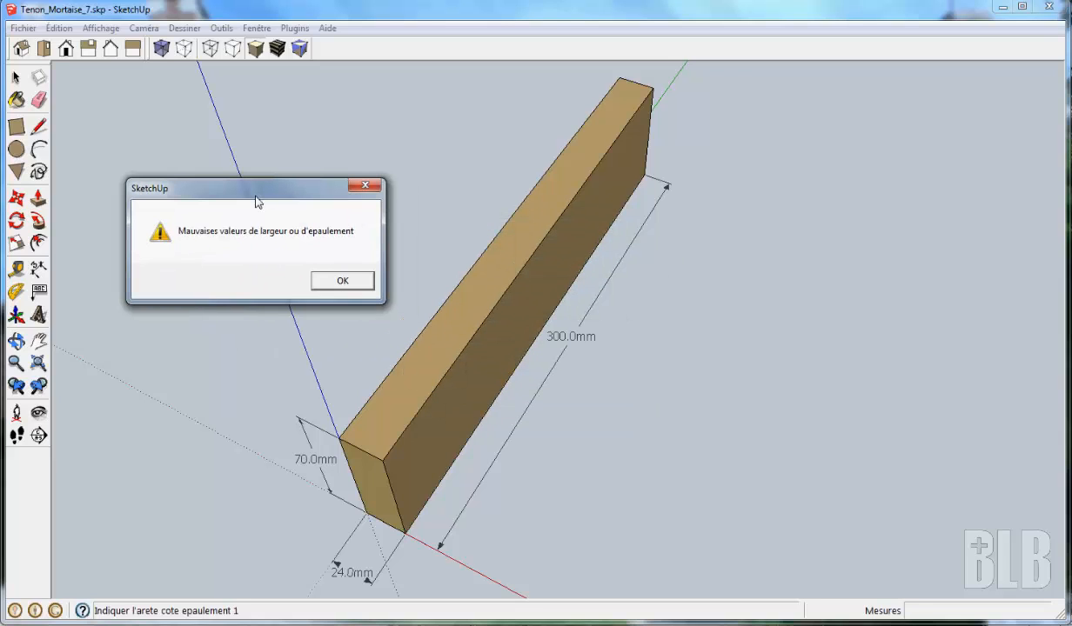
pyautogui.click(343, 281)
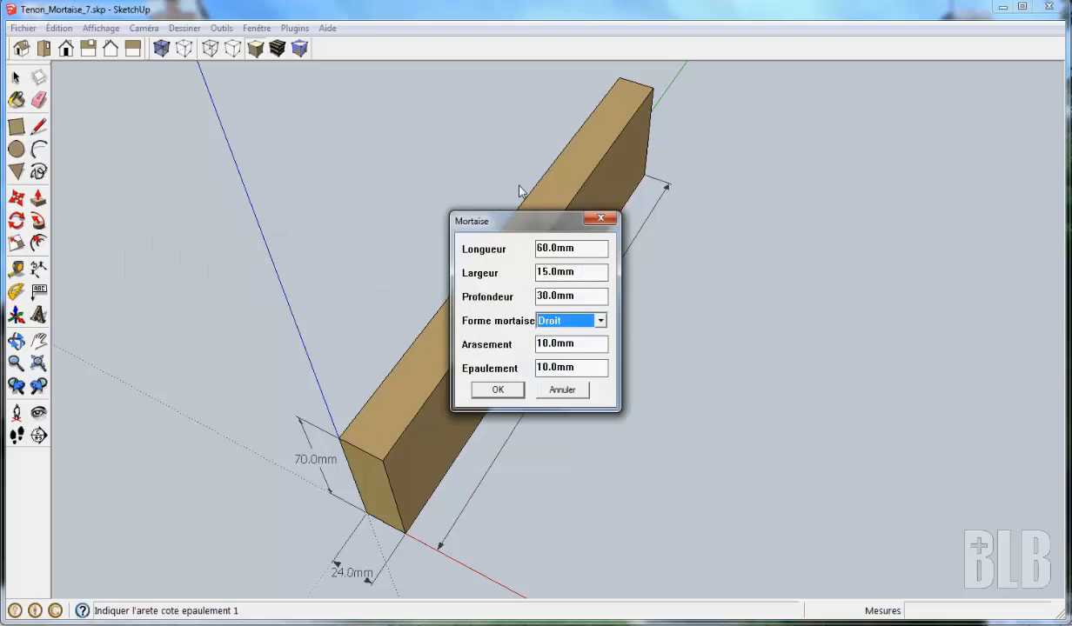
# Step: Set the mortise's Largeur to 14 mm and create it, declining another mortise
pyautogui.moveTo(516, 220); pyautogui.dragTo(253, 113)
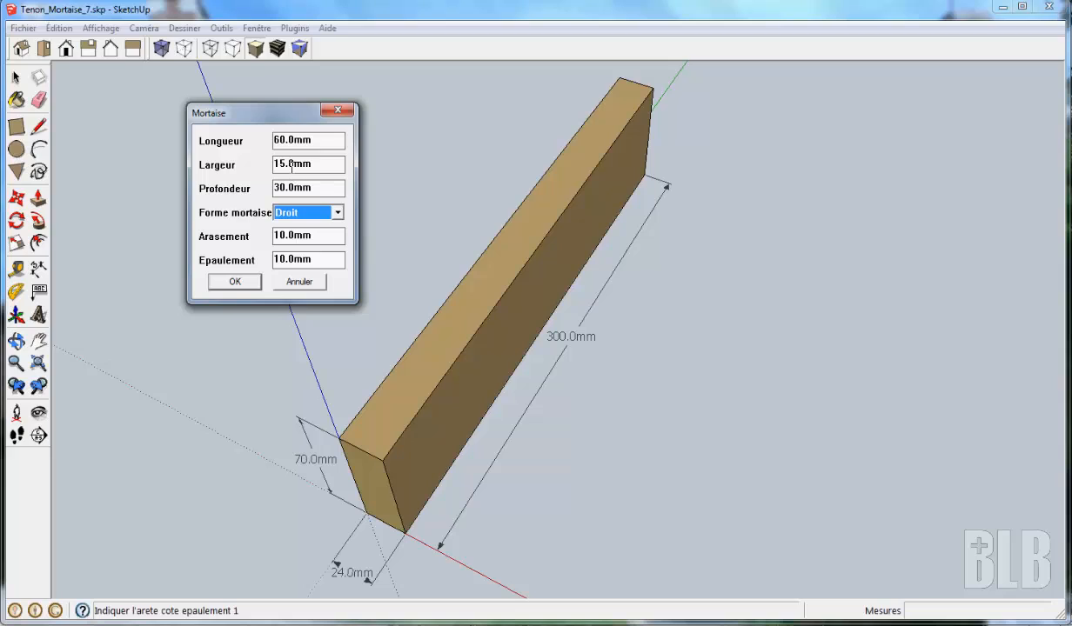
pyautogui.moveTo(279, 164); pyautogui.dragTo(286, 164)
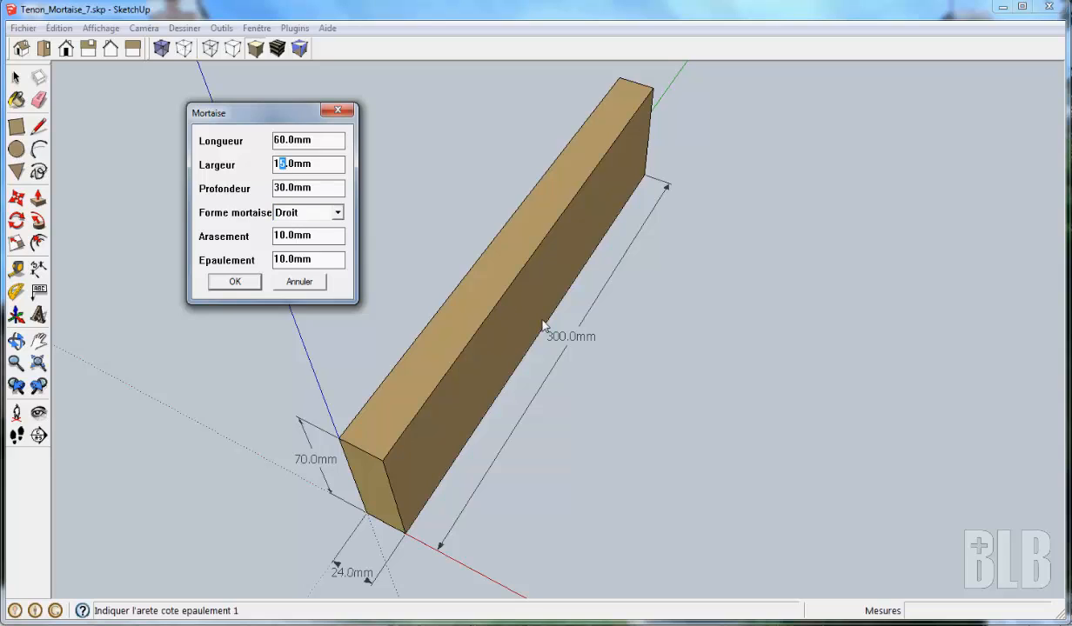
pyautogui.write('4')
pyautogui.click(235, 281)
pyautogui.click(583, 352)
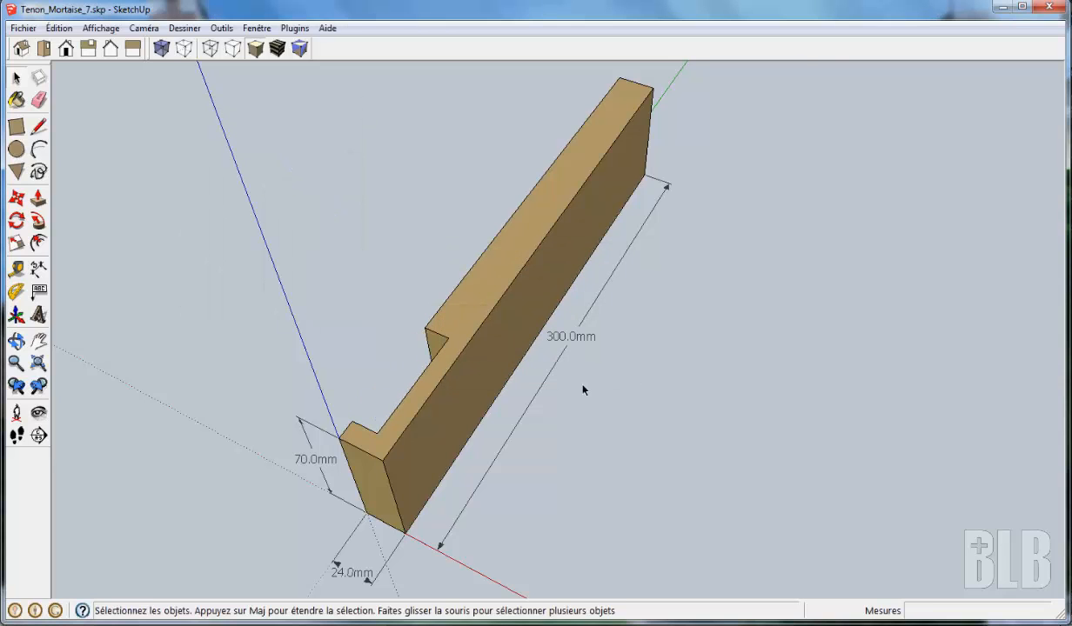
# Step: Undo the 60 mm long mortise in the beam
pyautogui.moveTo(581, 387)
pyautogui.mouseDown(button='middle')
pyautogui.moveTo(823, 430)
pyautogui.moveTo(1015, 421)
pyautogui.moveTo(1004, 412)
pyautogui.moveTo(983, 421)
pyautogui.moveTo(592, 385)
pyautogui.mouseUp(button='middle')
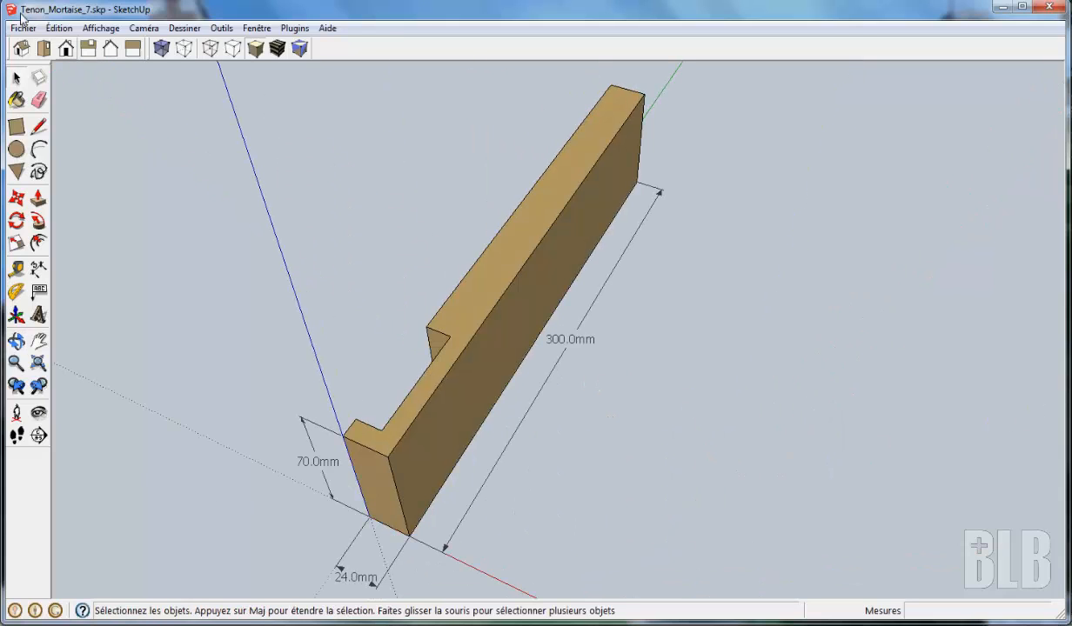
pyautogui.click(58, 28)
pyautogui.click(73, 48)
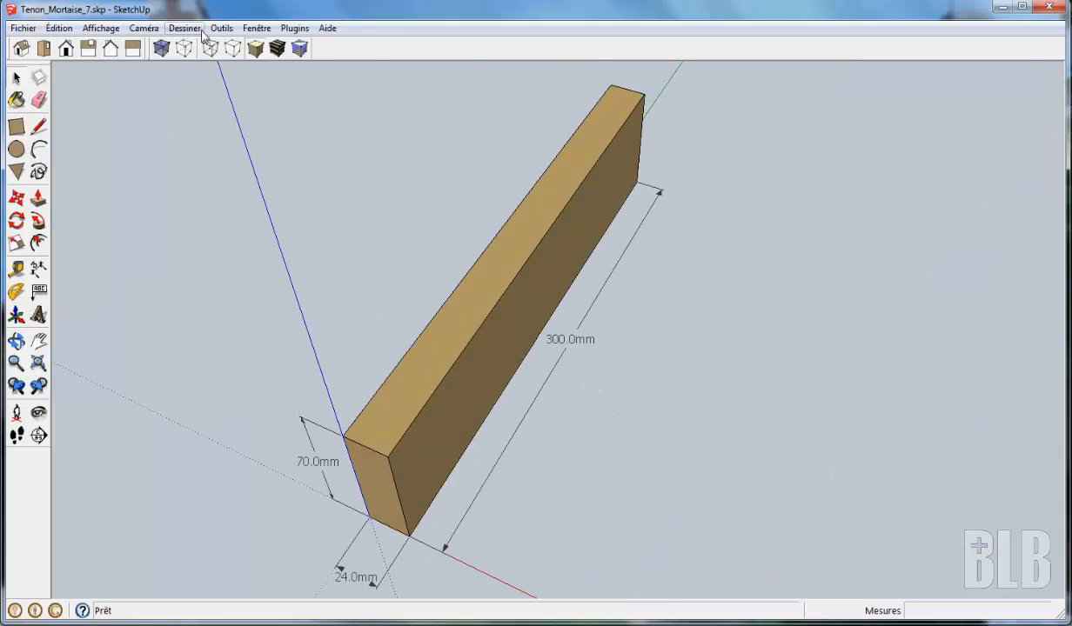
# Step: Start a new Mortaise on the beam, using the long upper edge for the cheek and the short upper end edge for the shoulder
pyautogui.click(184, 27)
pyautogui.moveTo(241, 326)
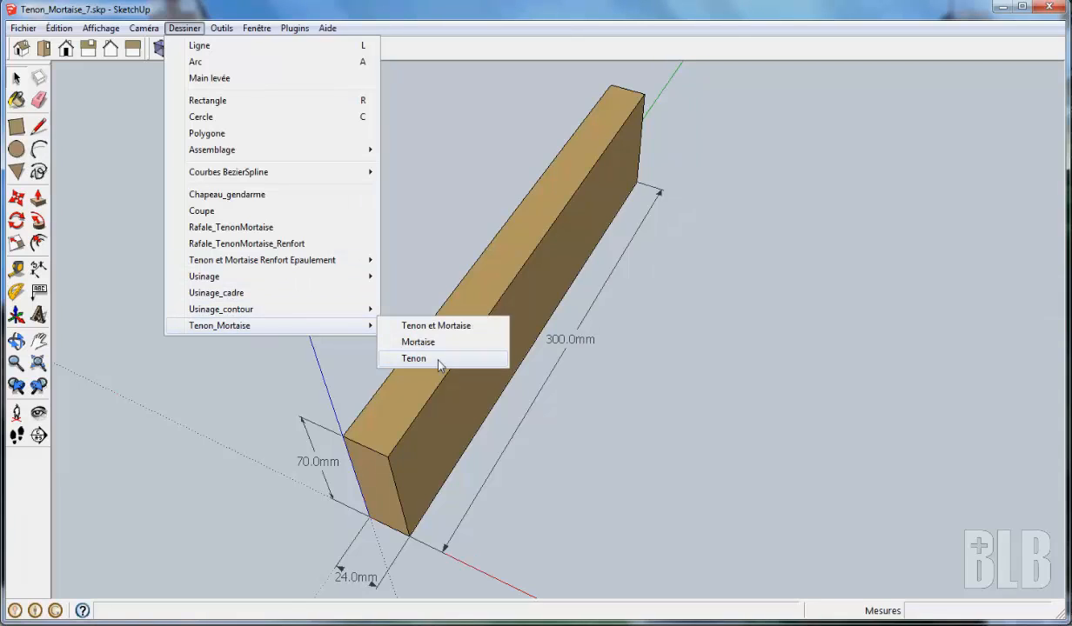
pyautogui.click(424, 343)
pyautogui.click(484, 384)
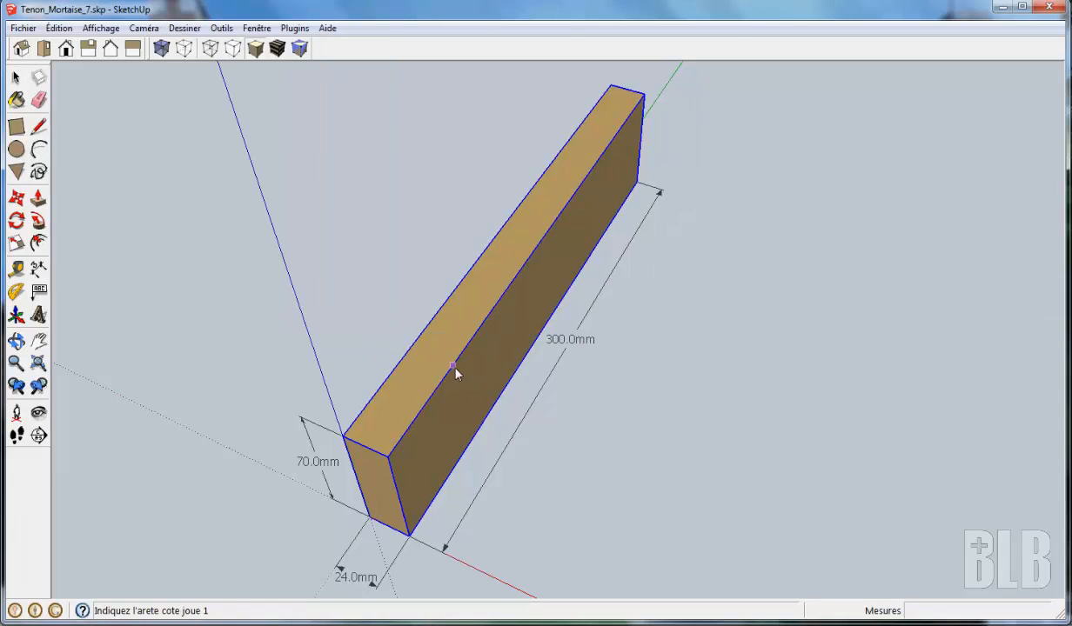
pyautogui.click(455, 369)
pyautogui.click(356, 439)
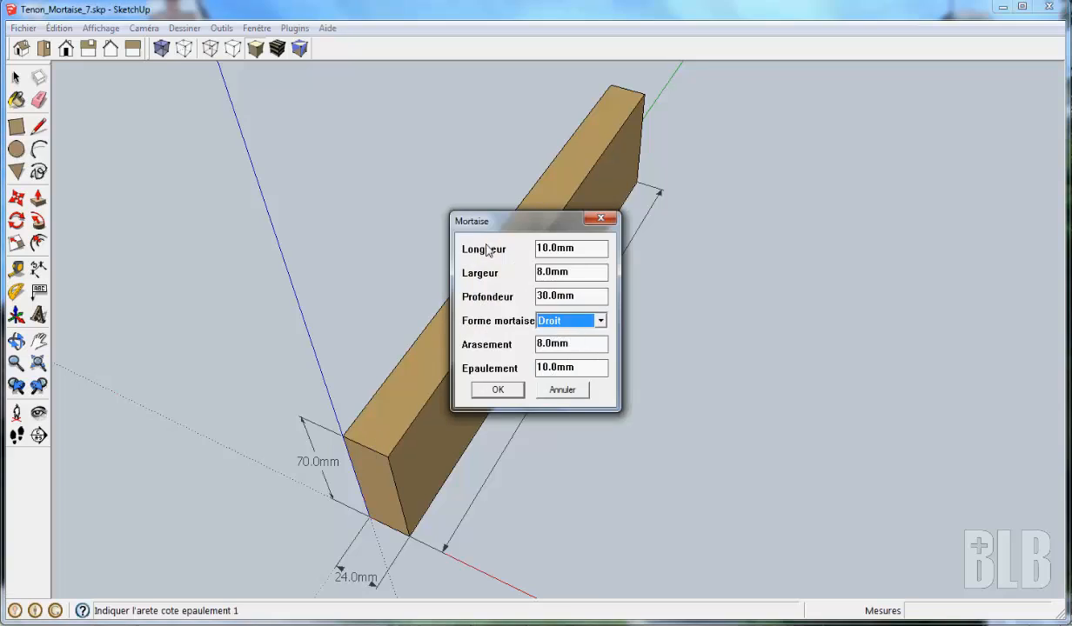
# Step: Try to create the mortise with a Longueur of 300 mm
pyautogui.click(538, 248)
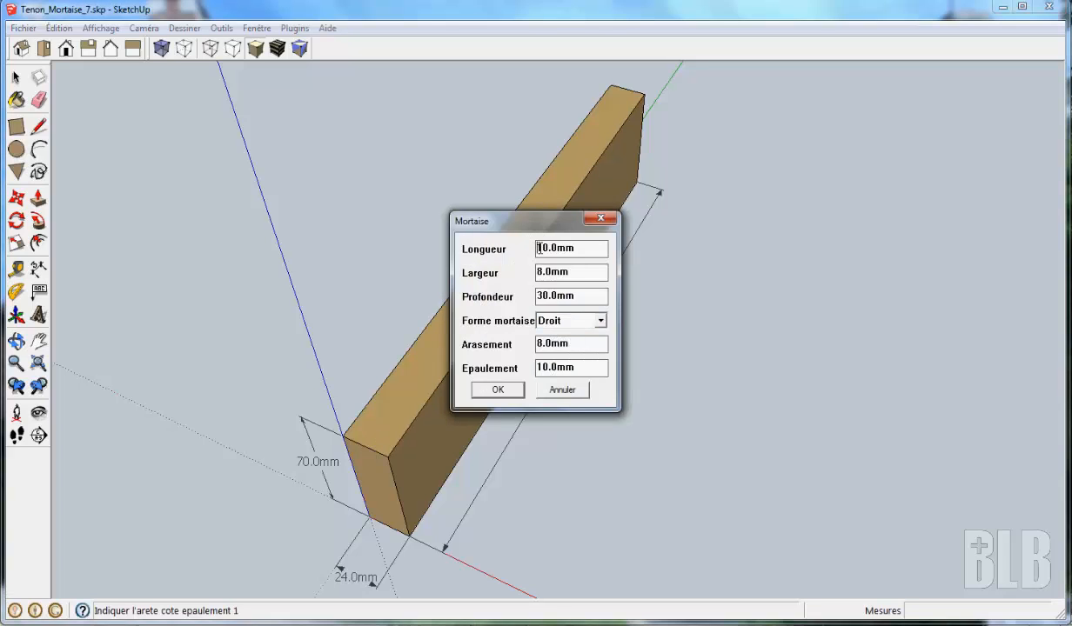
pyautogui.moveTo(537, 248); pyautogui.dragTo(542, 248)
pyautogui.write('30')
pyautogui.click(522, 388)
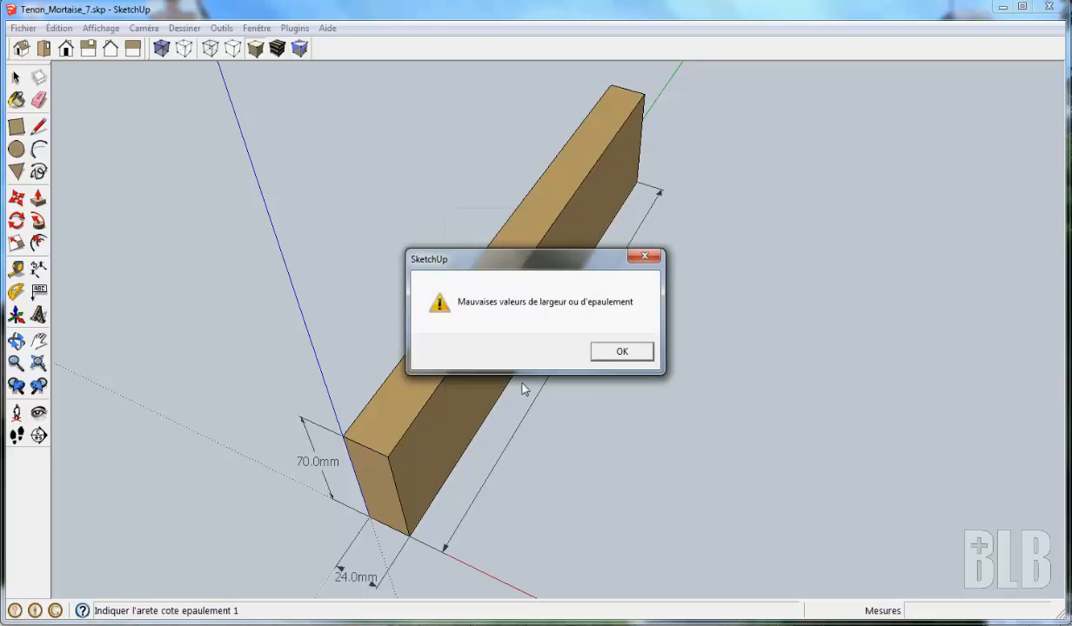
pyautogui.moveTo(524, 257); pyautogui.dragTo(281, 168)
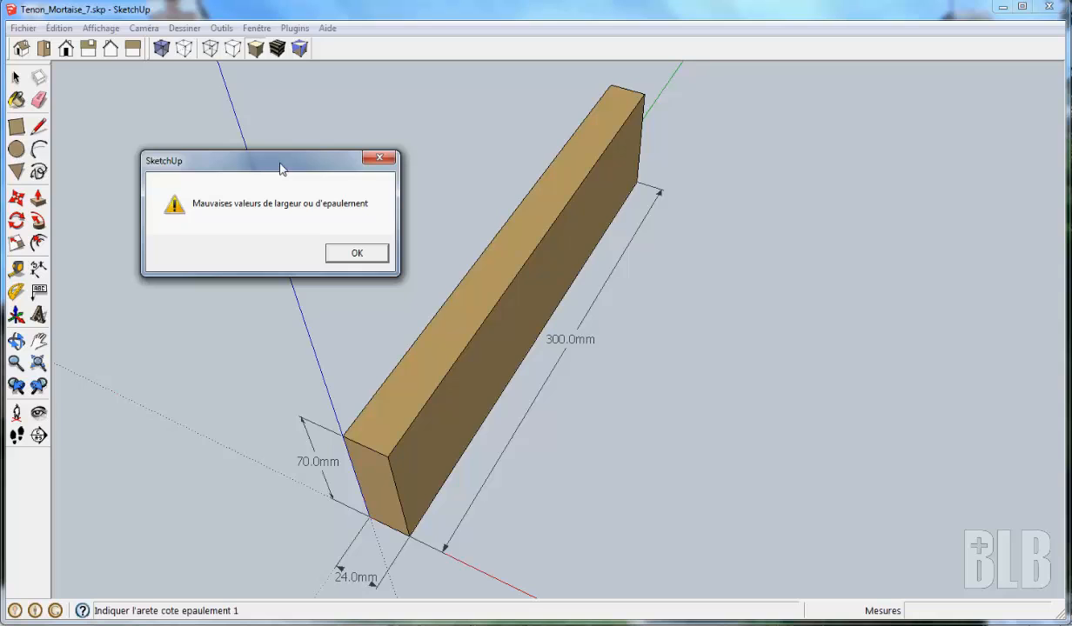
pyautogui.click(359, 254)
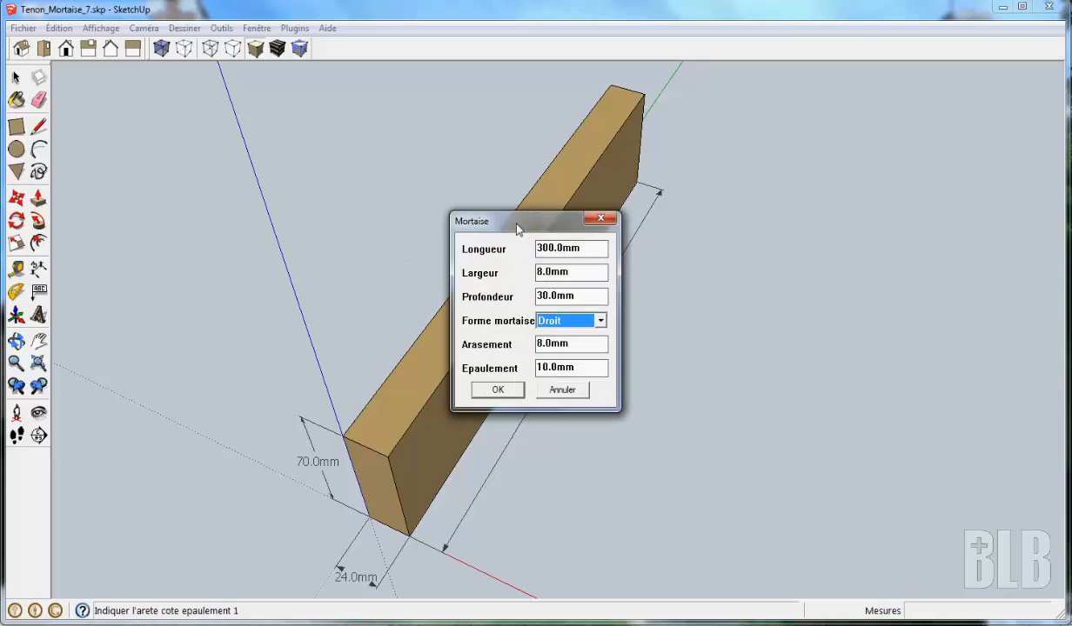
# Step: Set the mortise's Longueur to 290 mm and create it, declining another mortise
pyautogui.moveTo(517, 228); pyautogui.dragTo(278, 157)
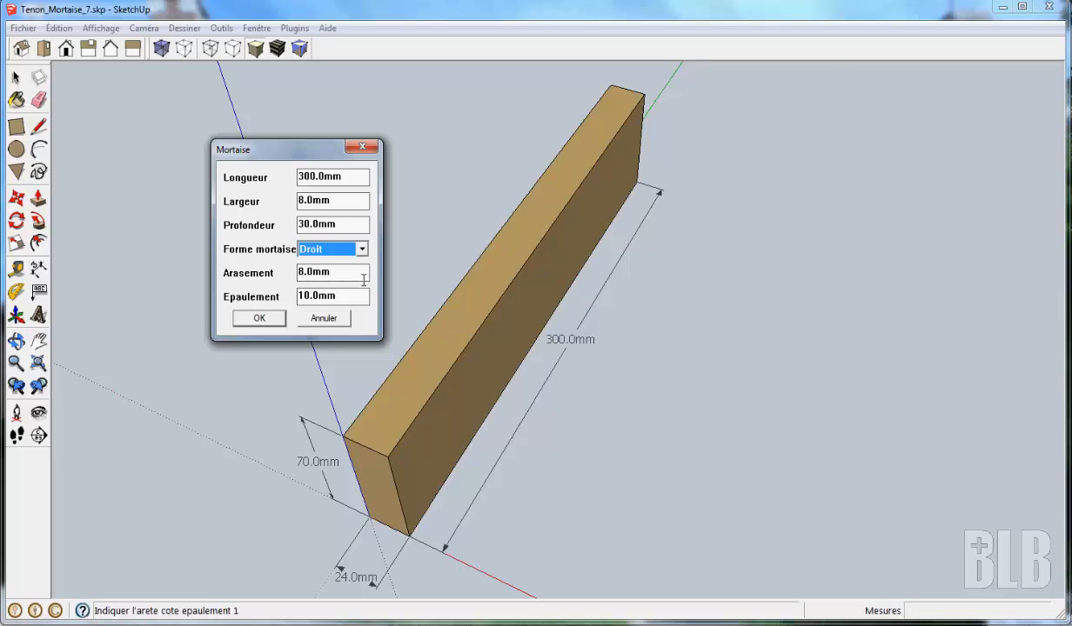
pyautogui.moveTo(299, 176); pyautogui.dragTo(311, 178)
pyautogui.write('29')
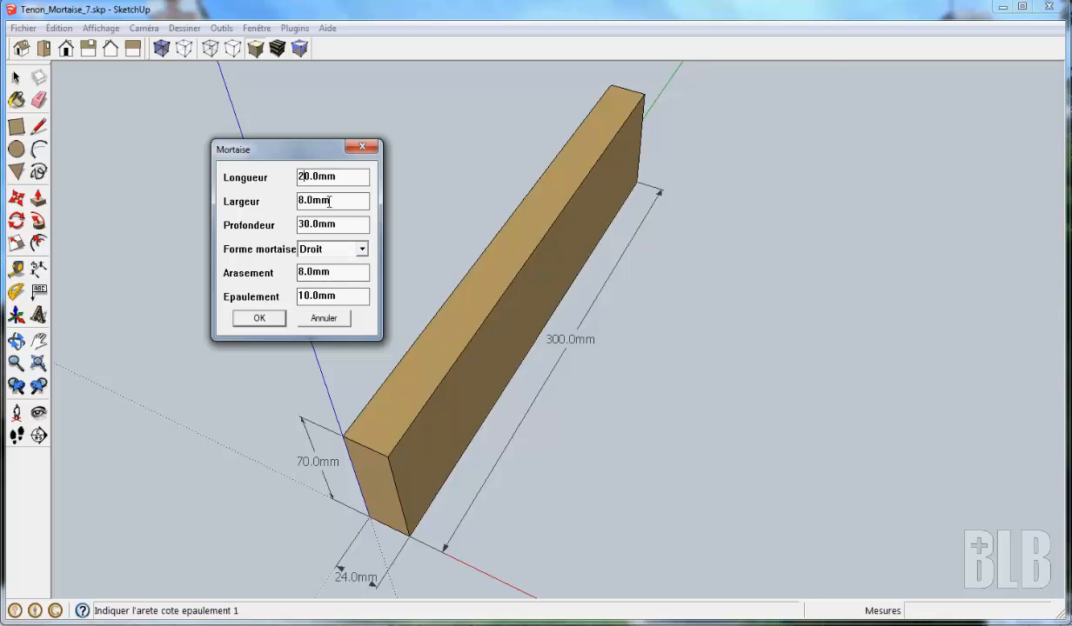
pyautogui.click(258, 320)
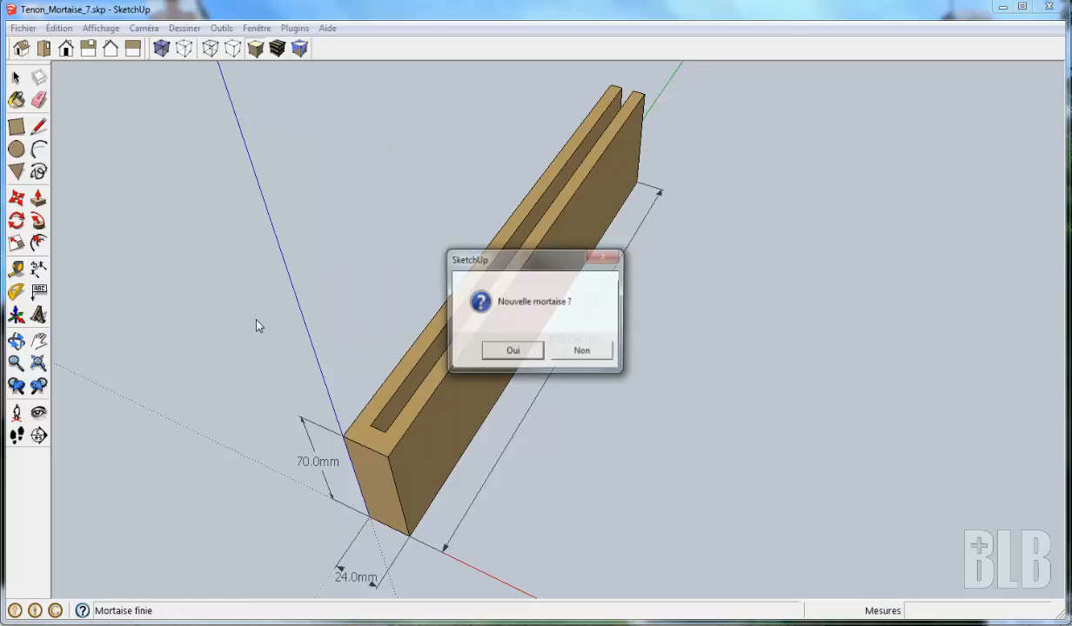
pyautogui.click(597, 353)
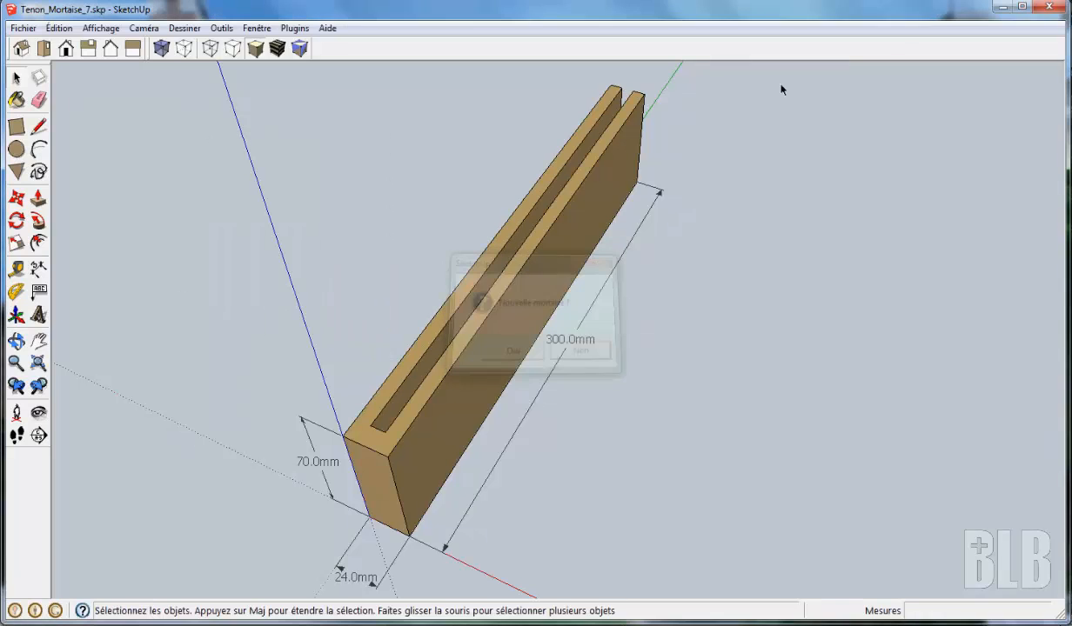
# Step: Undo the 290 mm long mortise in the beam
pyautogui.moveTo(814, 168); pyautogui.dragTo(772, 160, button='middle')
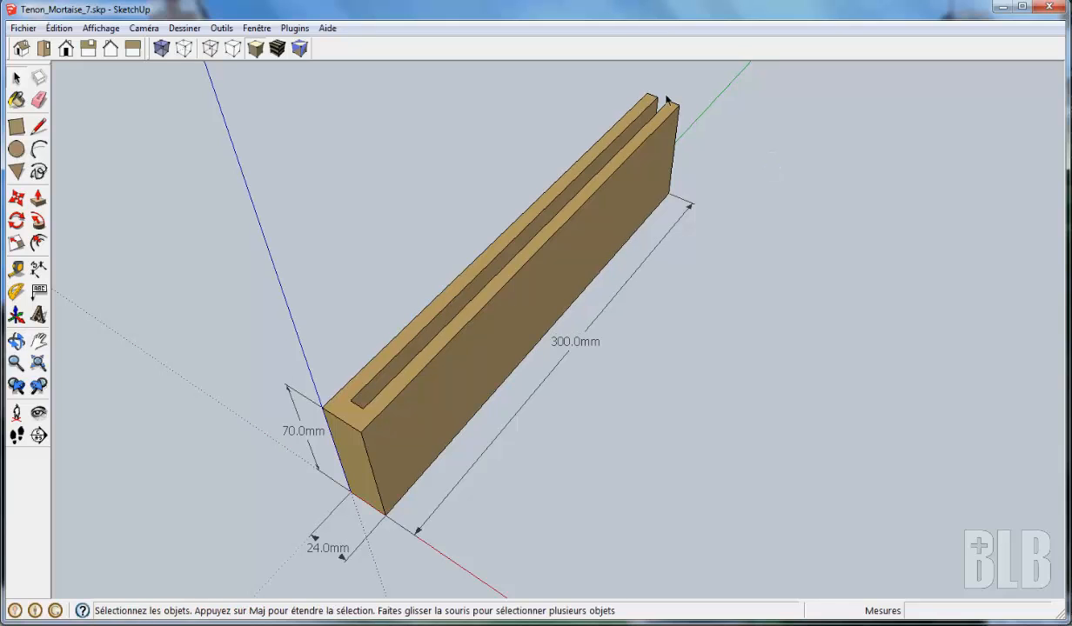
pyautogui.click(59, 28)
pyautogui.click(81, 46)
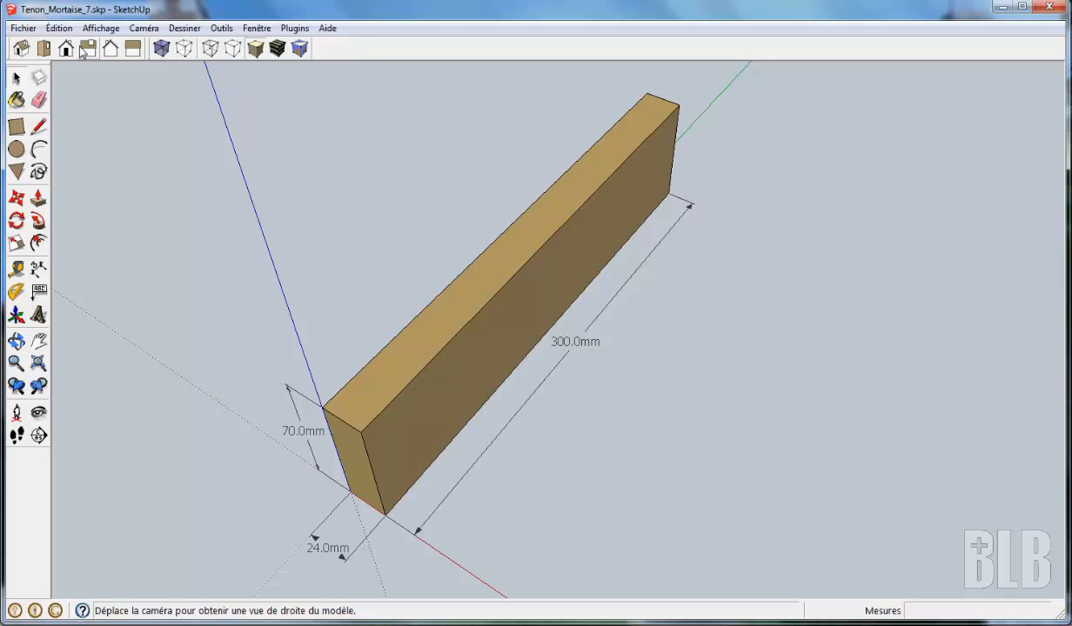
# Step: Machine a Moulure with profile Ch45_10 and Usinage set to Bas along the vertical corner edge at the beam's front end
pyautogui.click(183, 30)
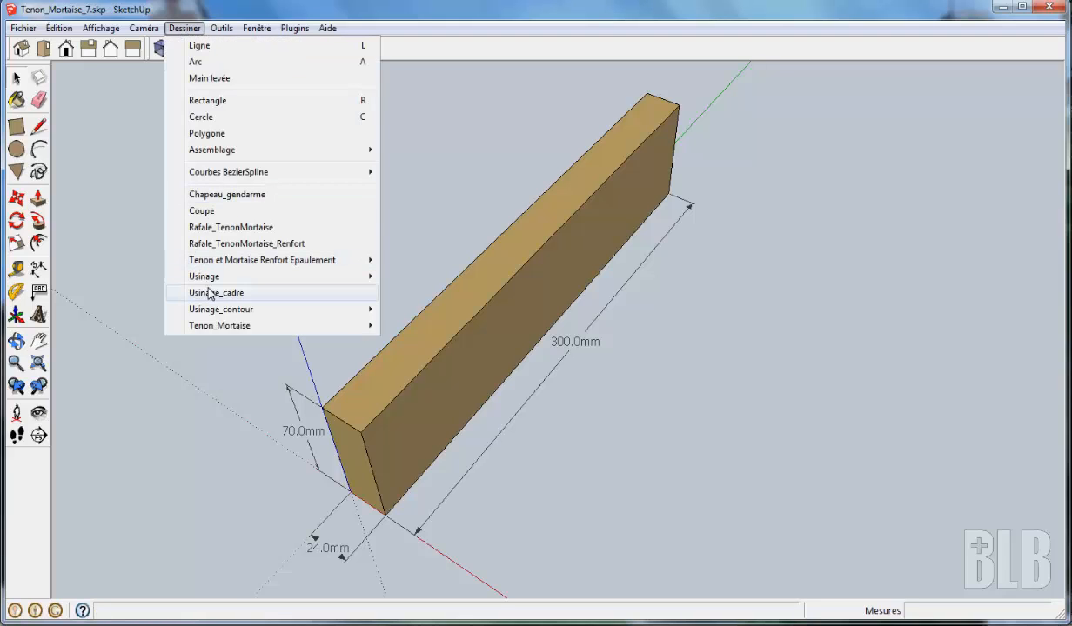
pyautogui.moveTo(221, 308)
pyautogui.click(422, 328)
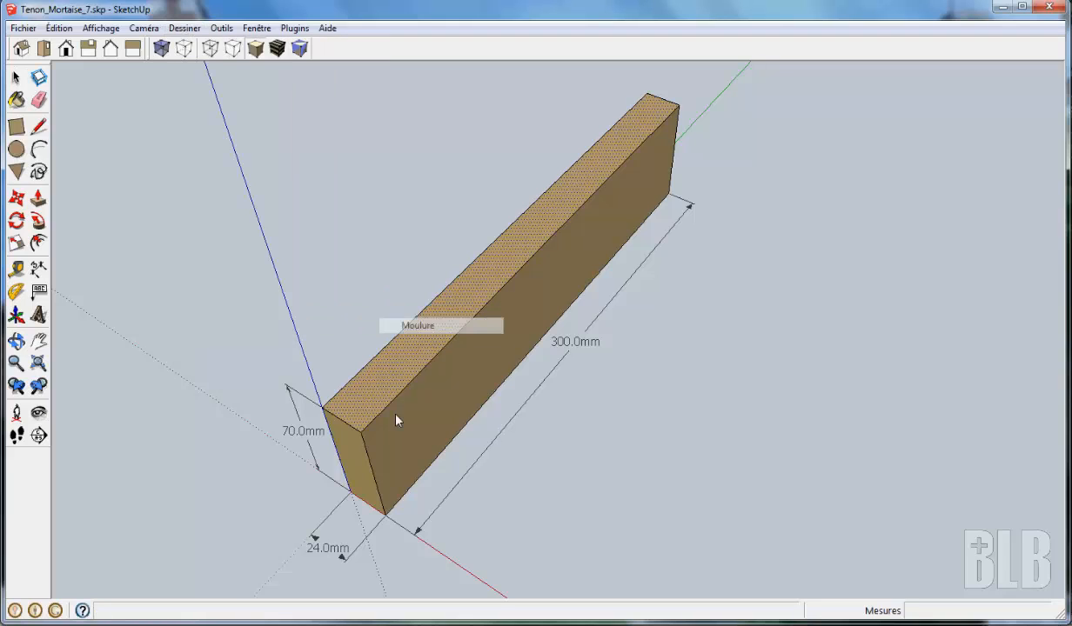
pyautogui.rightClick(376, 487)
pyautogui.click(421, 493)
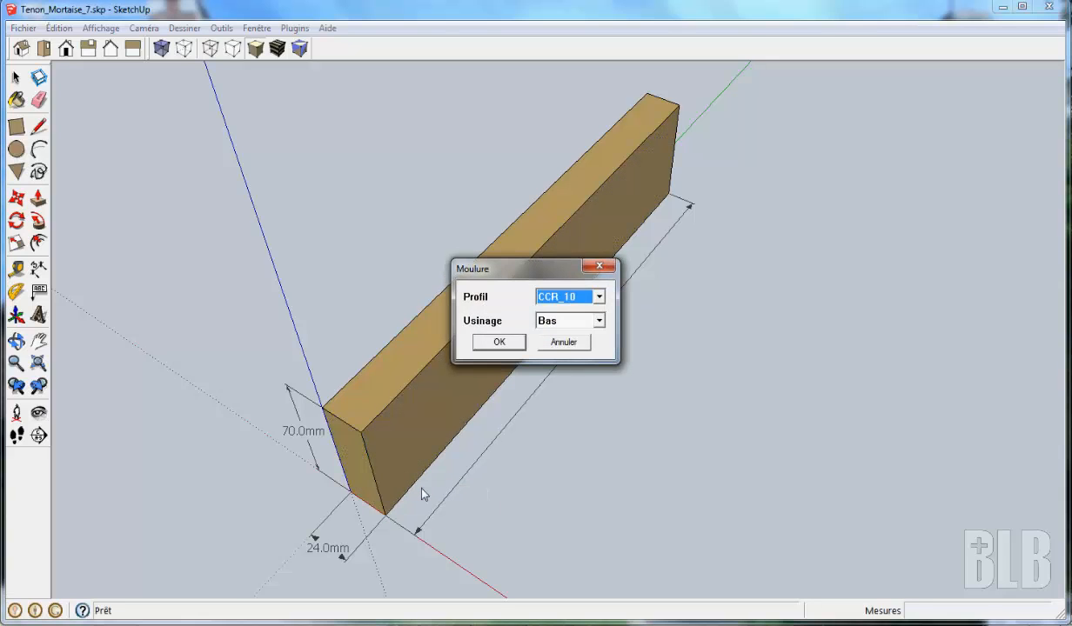
pyautogui.click(598, 298)
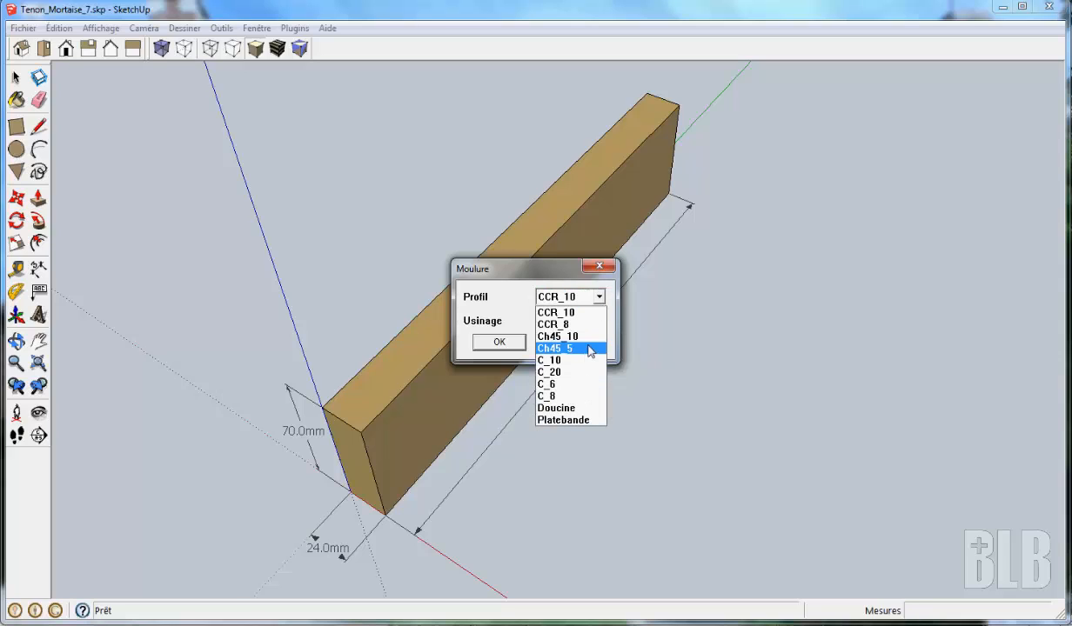
pyautogui.click(564, 336)
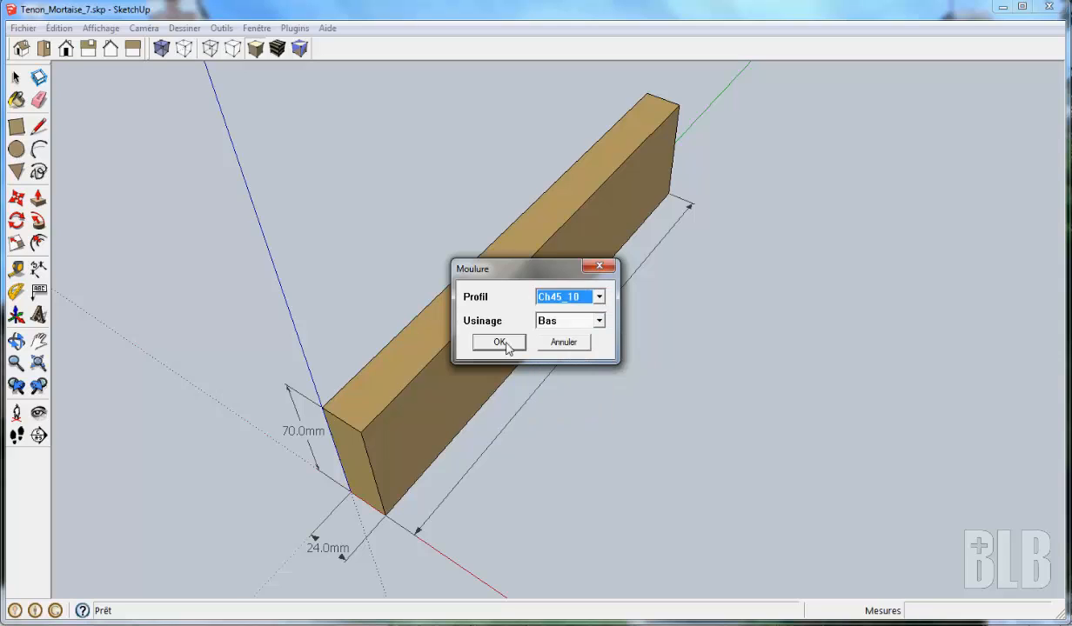
pyautogui.click(503, 343)
pyautogui.click(582, 350)
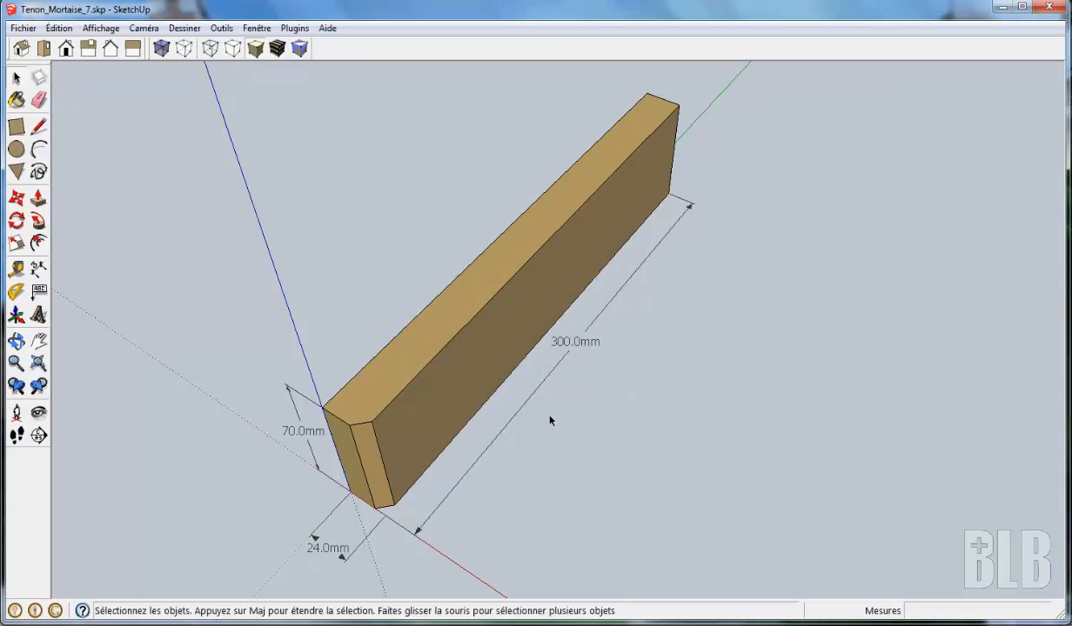
# Step: Try to define a Tenon_Mortaise mortise from the beam's long top edge and a short top edge at the chamfered end
pyautogui.click(183, 28)
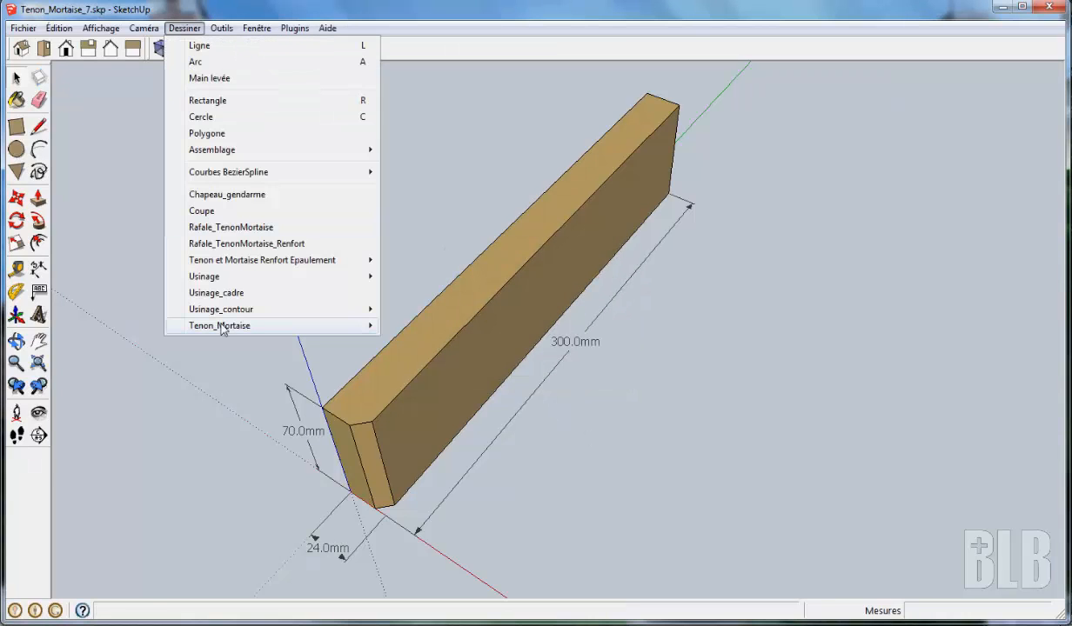
pyautogui.moveTo(232, 327)
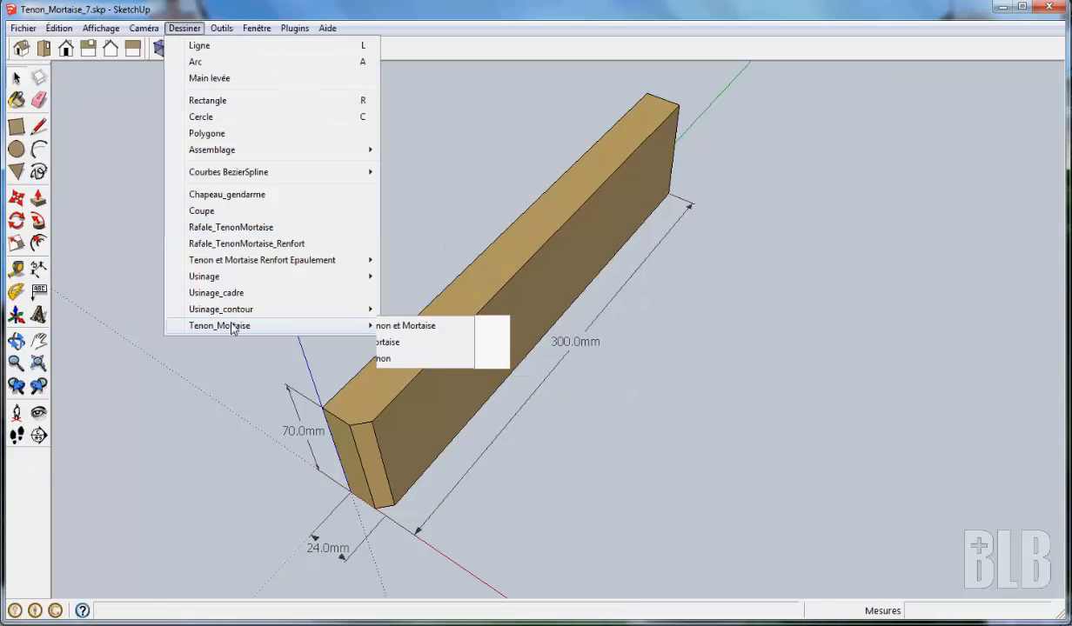
pyautogui.click(418, 342)
pyautogui.click(383, 360)
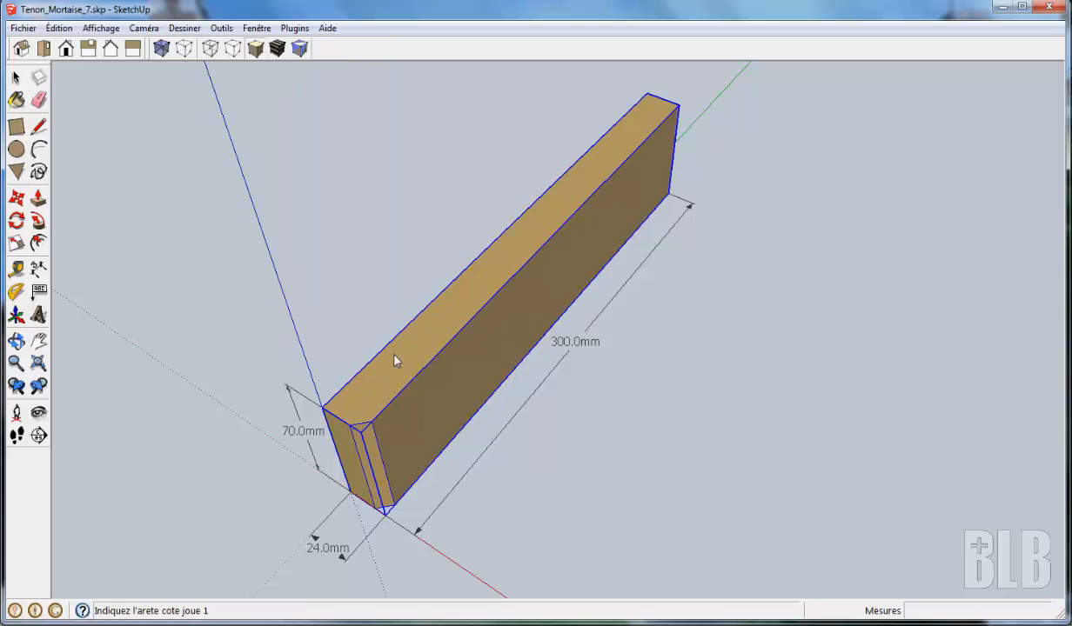
pyautogui.click(415, 349)
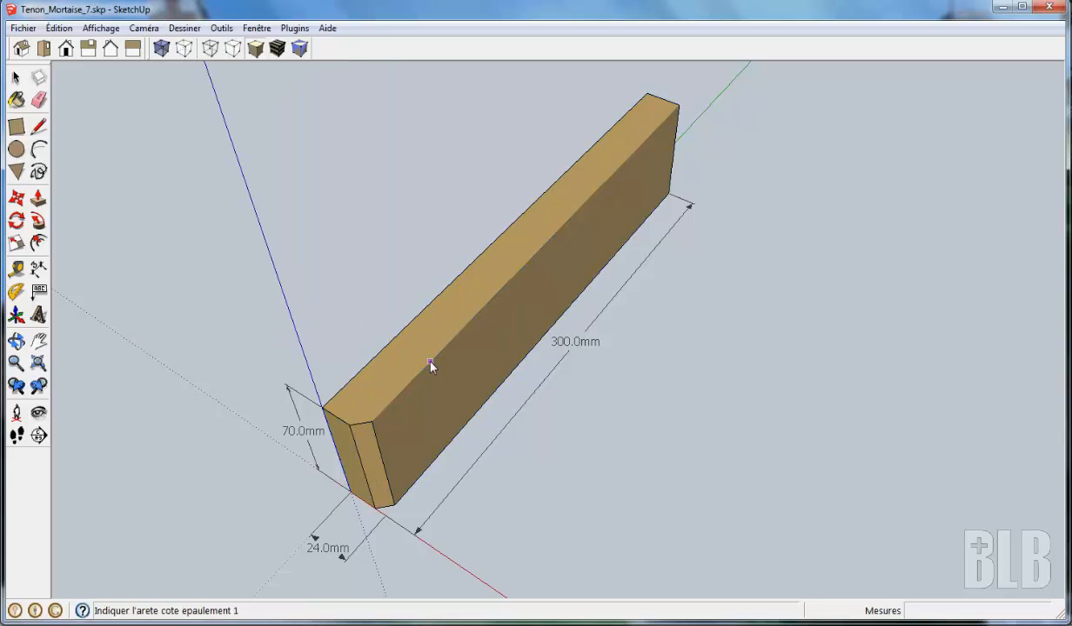
pyautogui.click(341, 419)
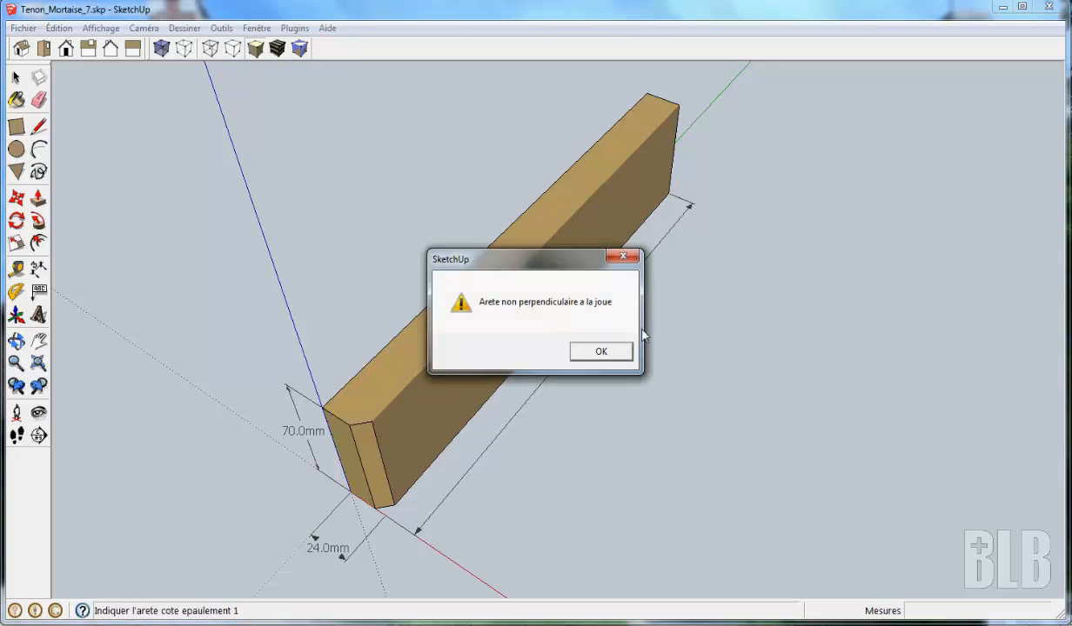
pyautogui.click(602, 352)
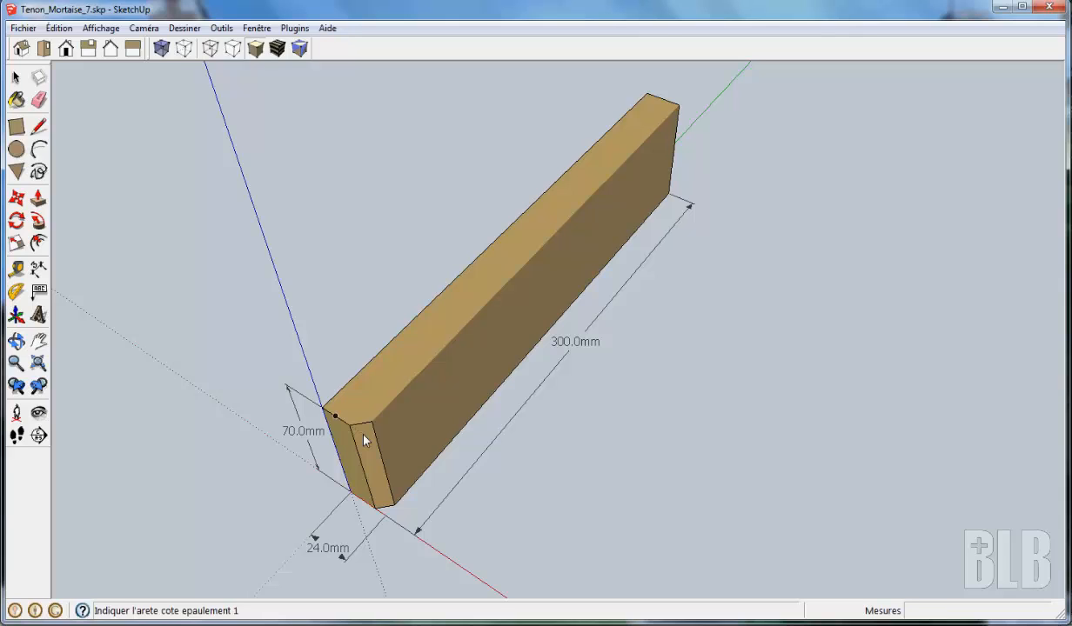
pyautogui.press('space')
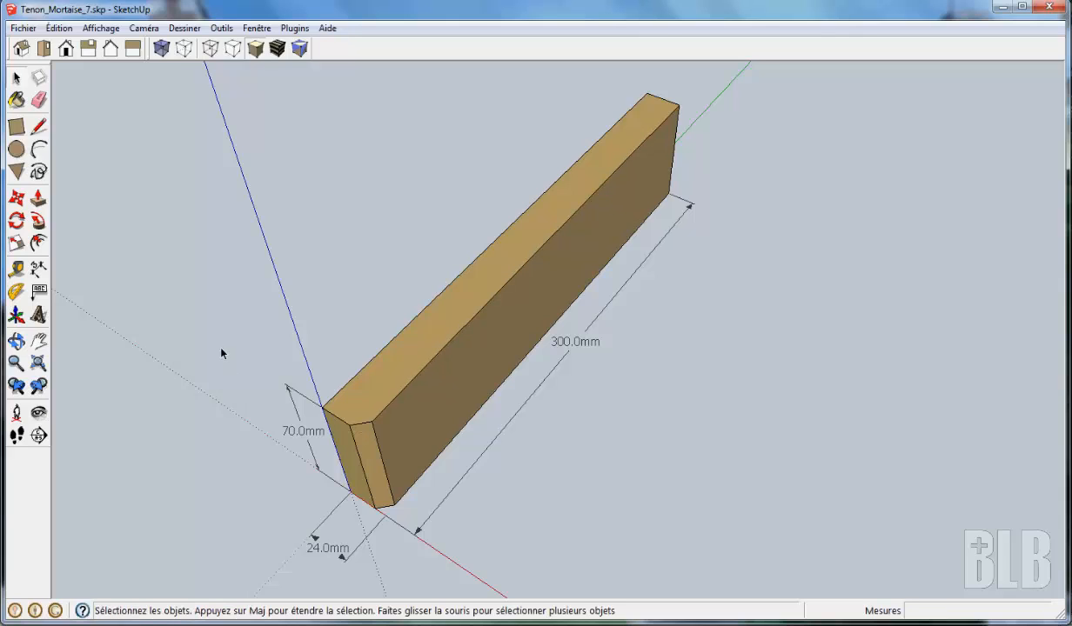
# Step: Set up a mortise on the beam's top face, using the long edge and the short end edge beside the chamfer as references
pyautogui.click(184, 29)
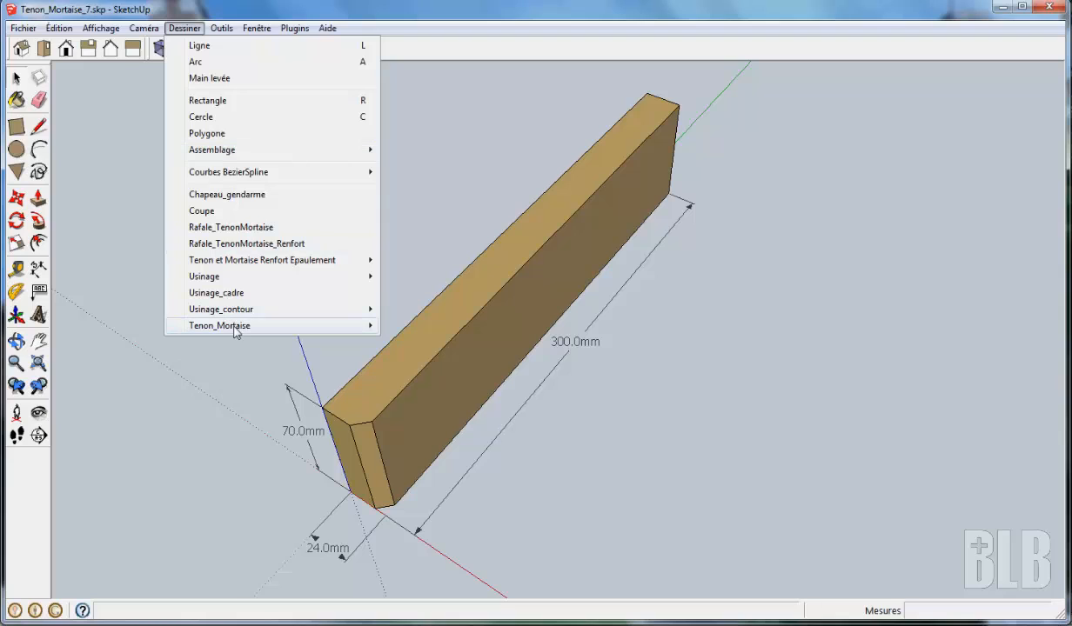
pyautogui.moveTo(229, 323)
pyautogui.click(418, 342)
pyautogui.click(412, 320)
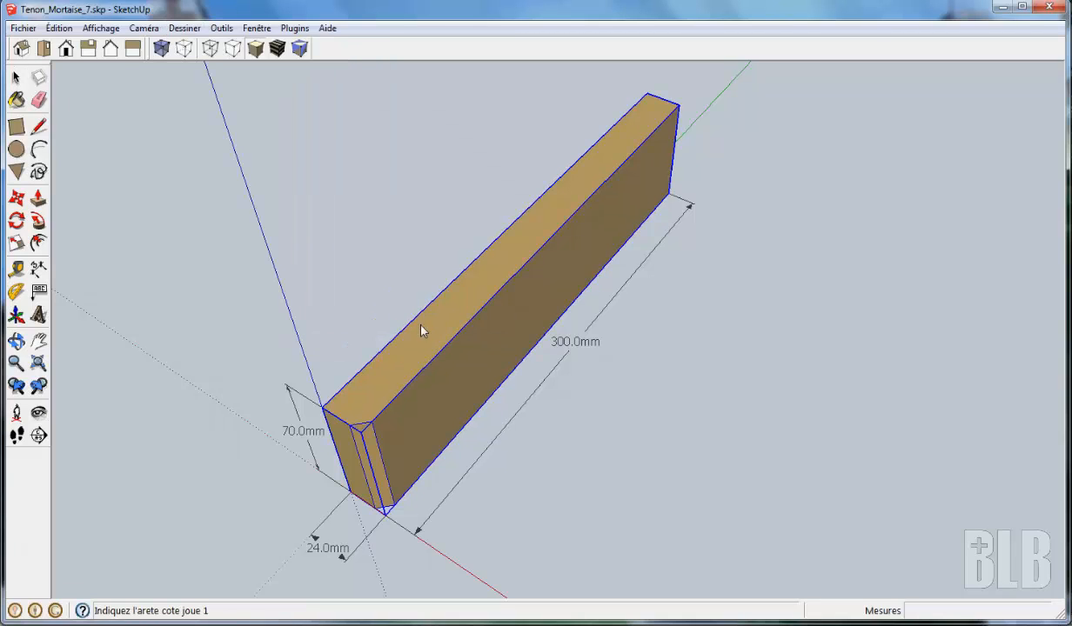
pyautogui.click(334, 421)
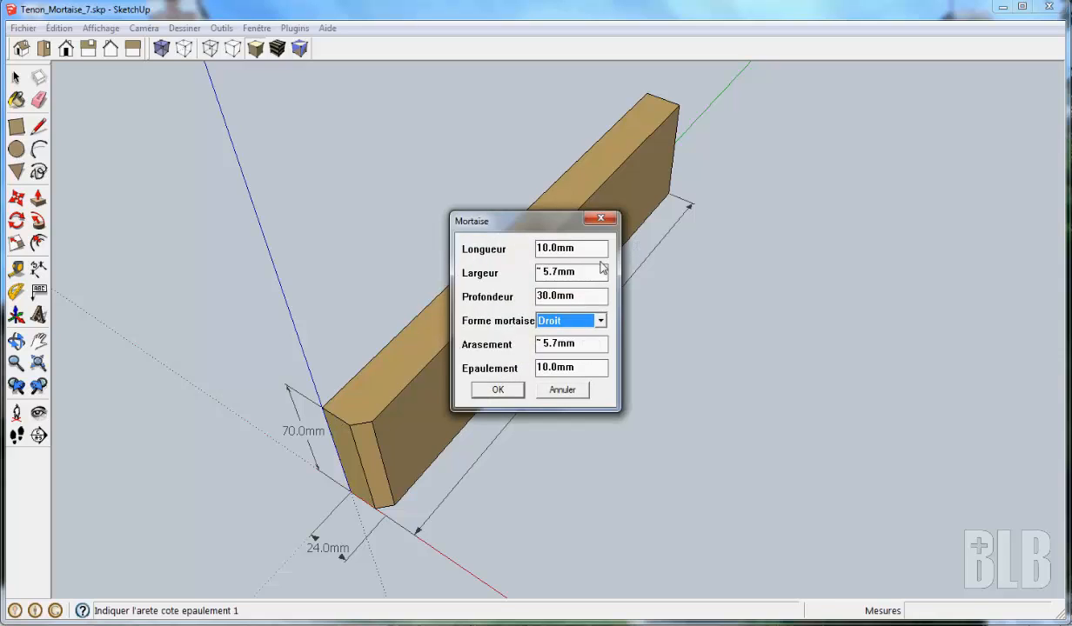
# Step: Try to create the mortise with Longueur 60 mm, Largeur 10 mm and Arasement 8 mm
pyautogui.click(539, 248)
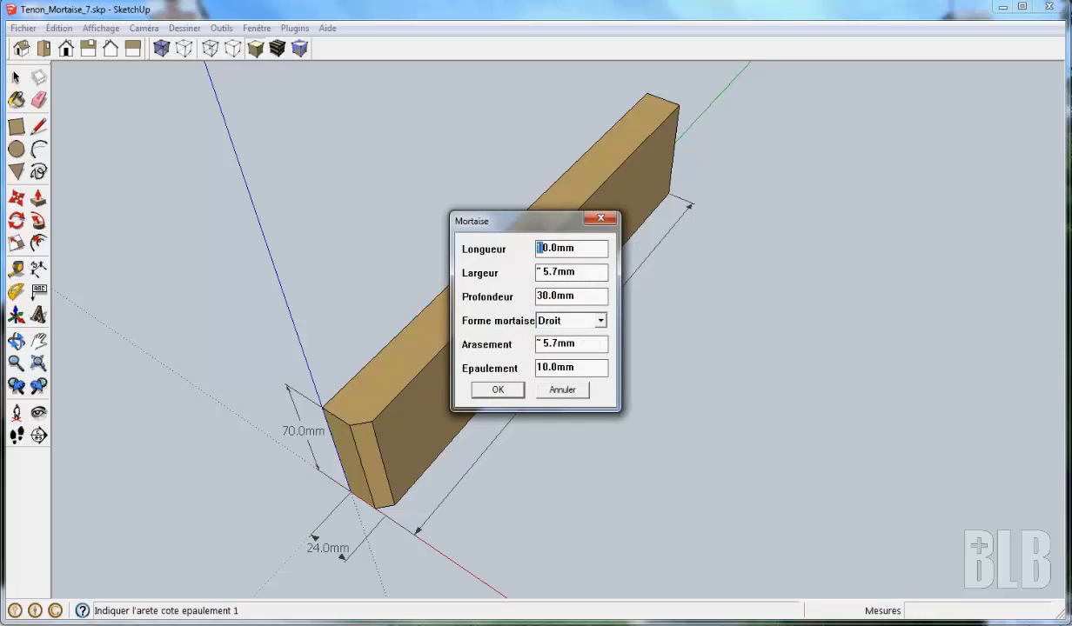
pyautogui.write('6')
pyautogui.moveTo(520, 271); pyautogui.dragTo(556, 271)
pyautogui.write('10')
pyautogui.moveTo(536, 344); pyautogui.dragTo(557, 344)
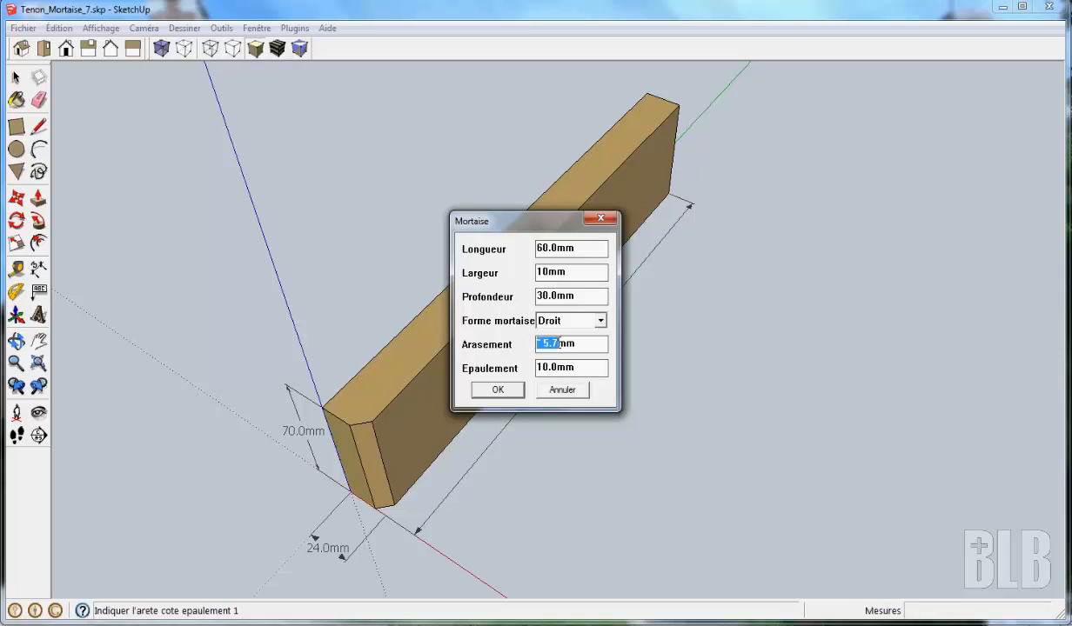
pyautogui.write('8')
pyautogui.click(497, 390)
pyautogui.moveTo(503, 250); pyautogui.dragTo(295, 159)
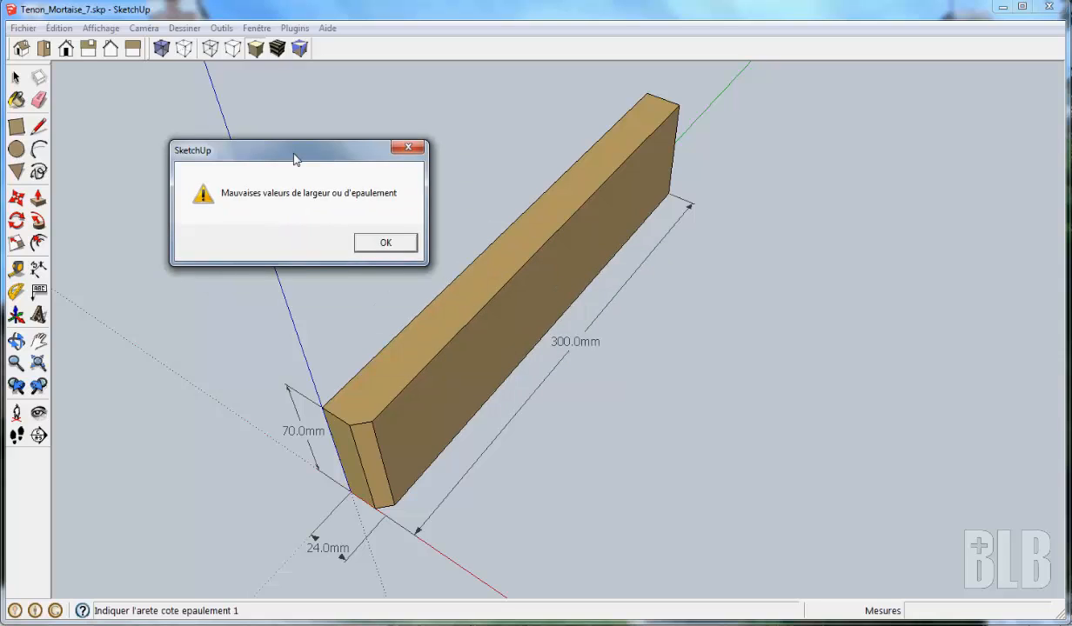
pyautogui.click(383, 242)
pyautogui.moveTo(507, 222); pyautogui.dragTo(197, 116)
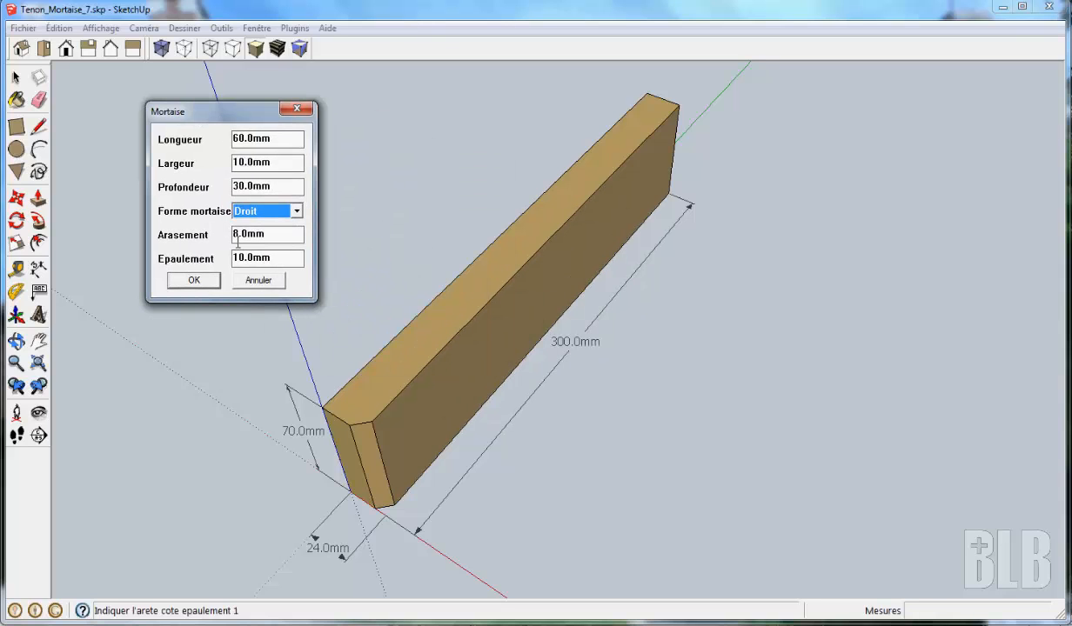
pyautogui.click(260, 282)
# Step: Measure the remaining width of the beam's front end along its top edge, from the unchamfered corner to the chamfer
pyautogui.click(17, 269)
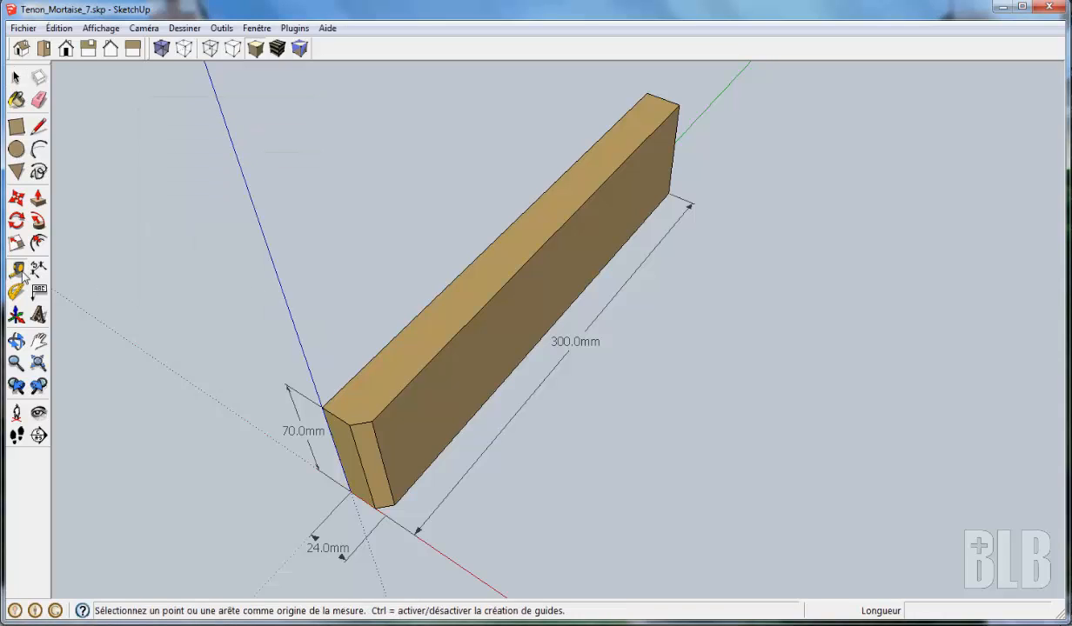
pyautogui.click(322, 407)
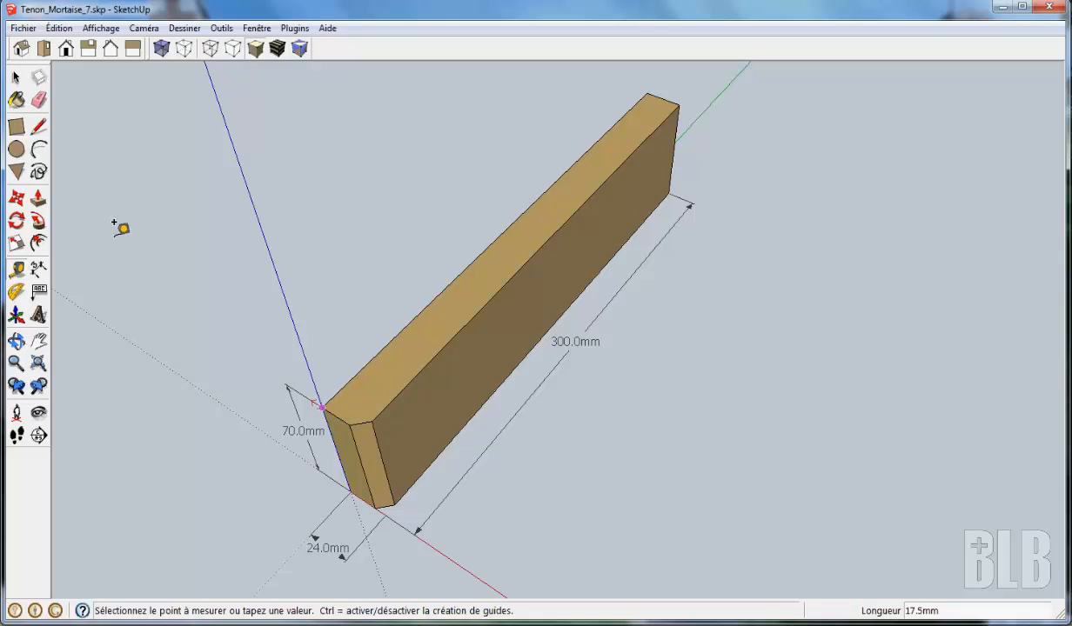
pyautogui.click(15, 77)
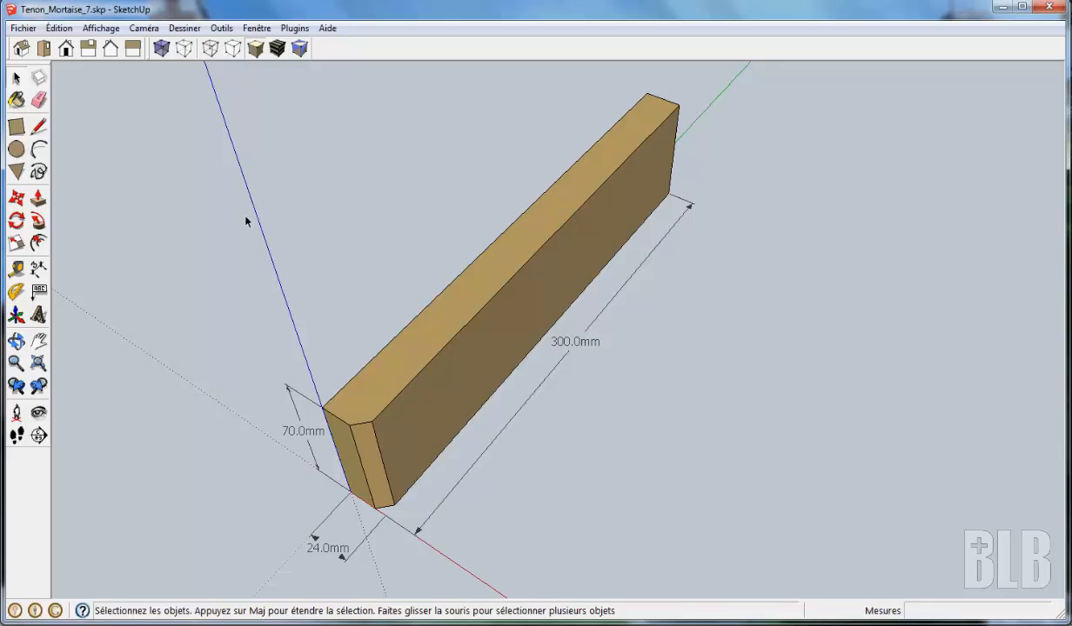